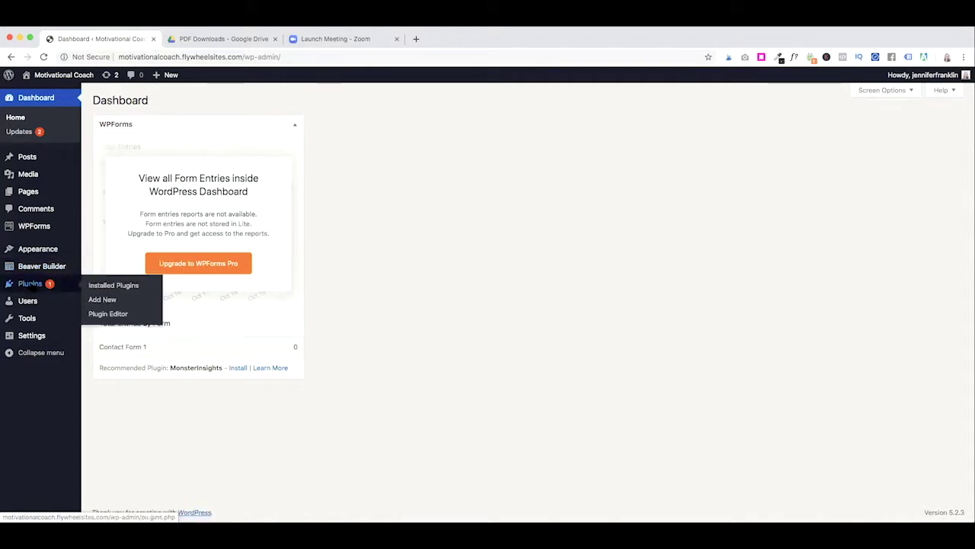
Open the Installed Plugins list from the admin sidebar.
left_click(31, 287)
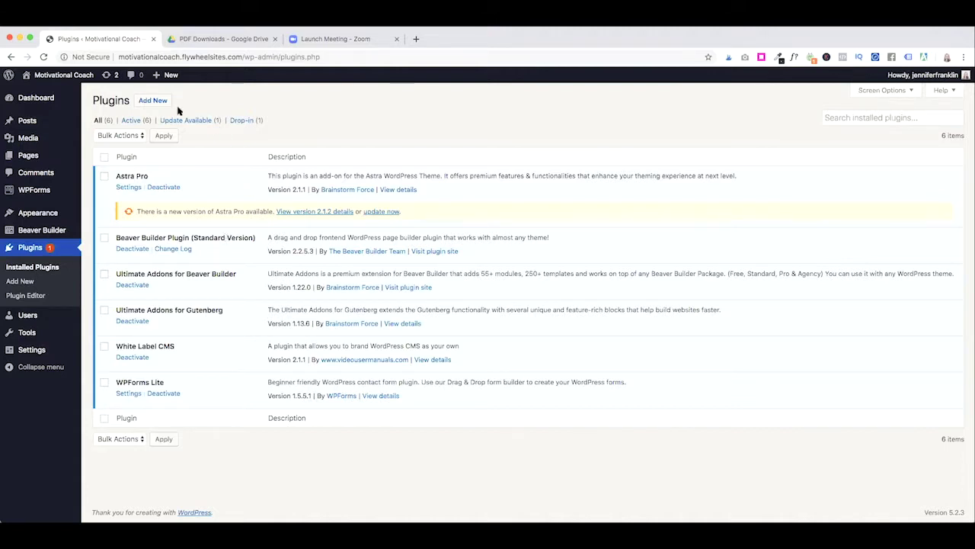
mouse_move(166, 75)
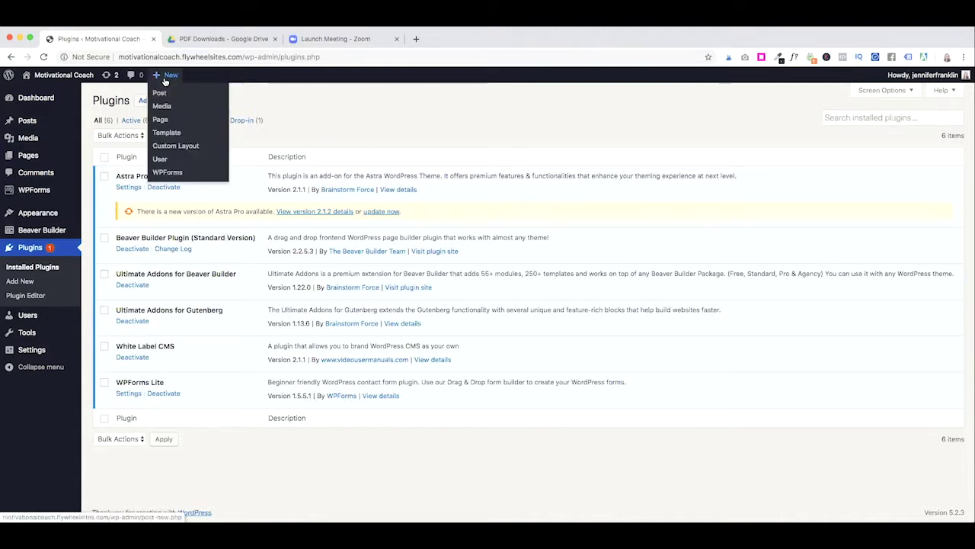
Create a new page titled 'resource library' and publish it.
left_click(161, 120)
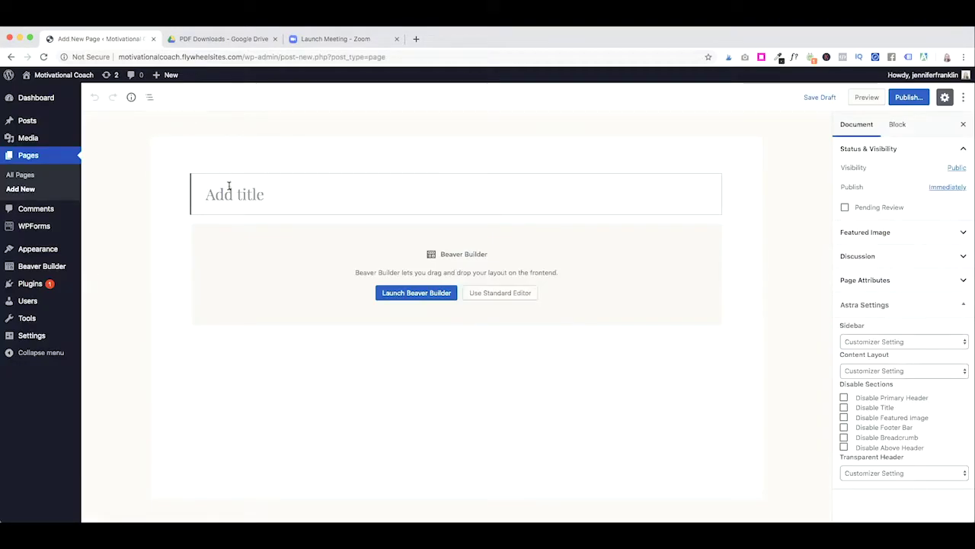
type("resource ")
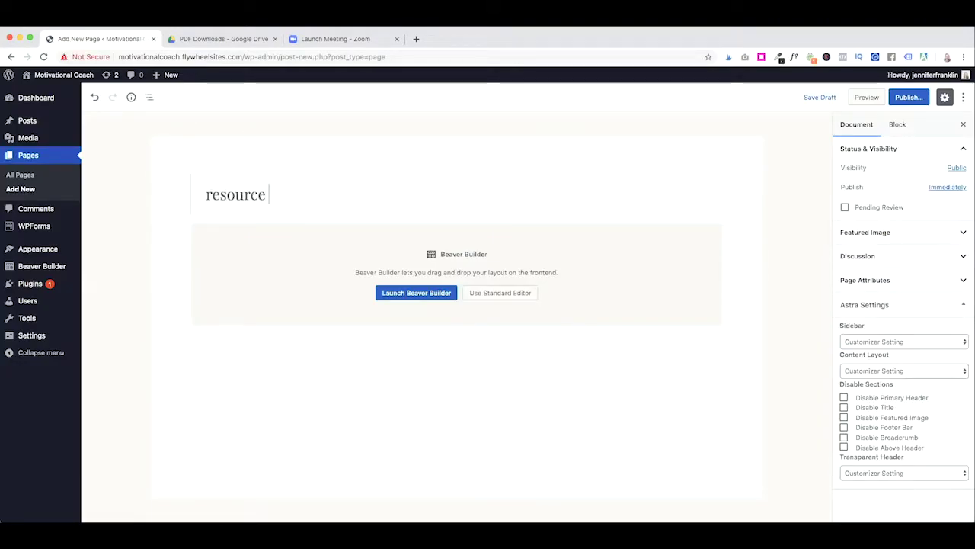
type("libray")
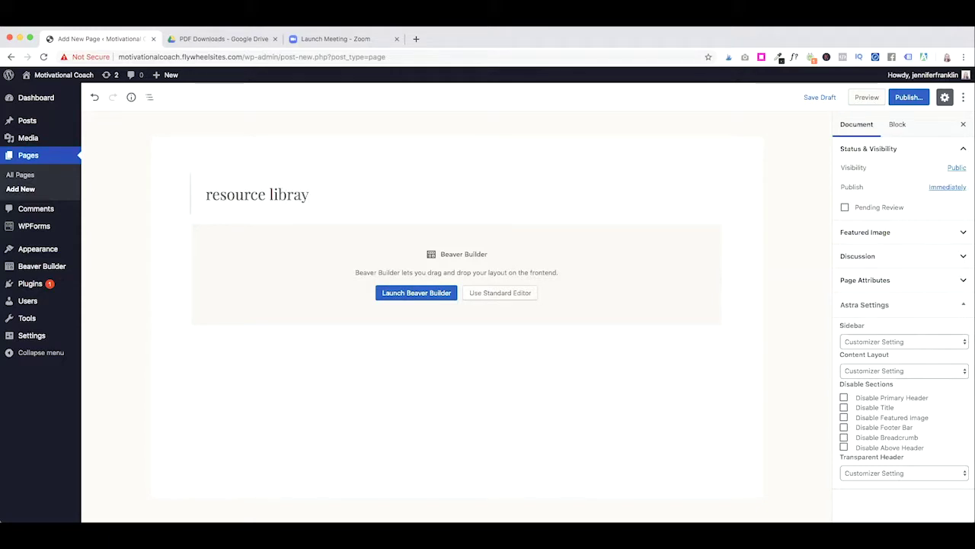
key("BackSpace")
type("ry")
left_click(911, 102)
left_click(911, 99)
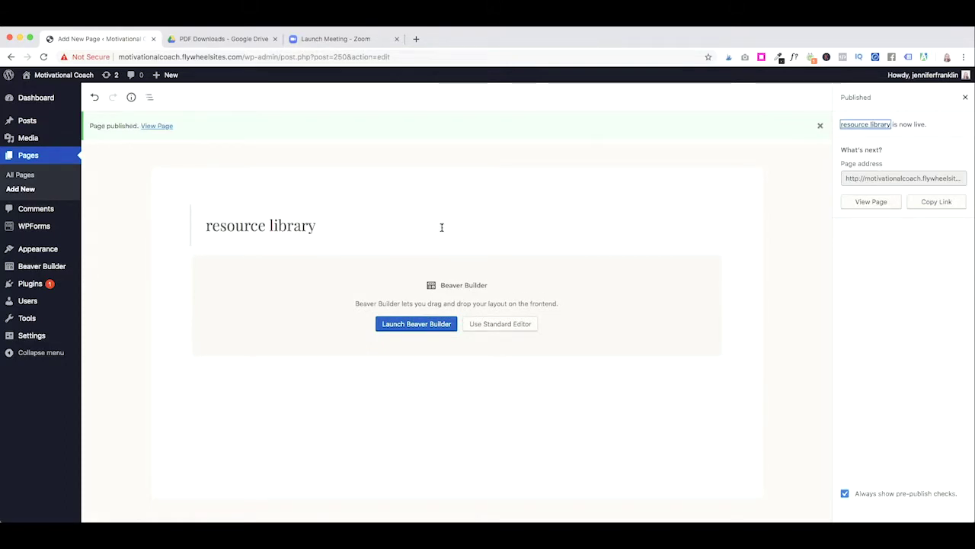
Check the page address, then view the published resource library page on the live site.
left_click(906, 177)
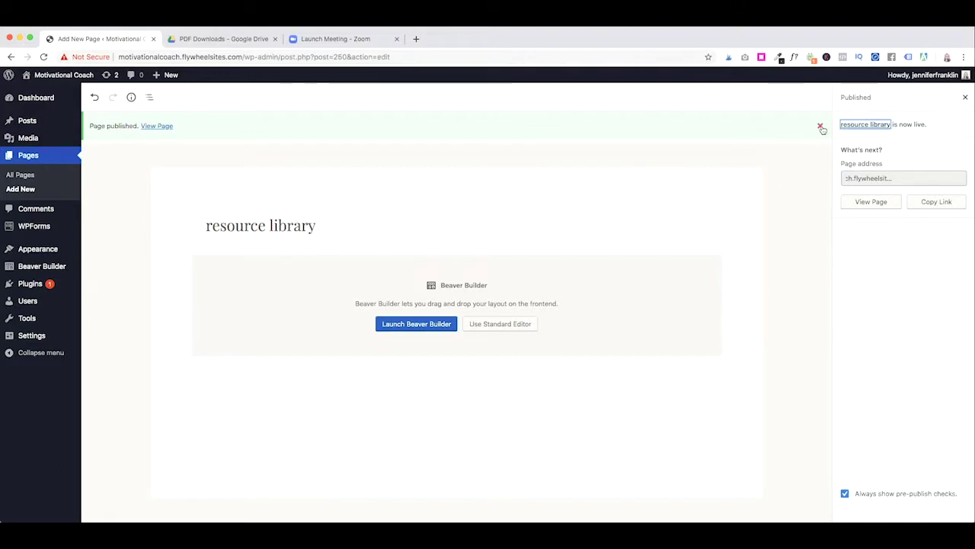
left_click(158, 126)
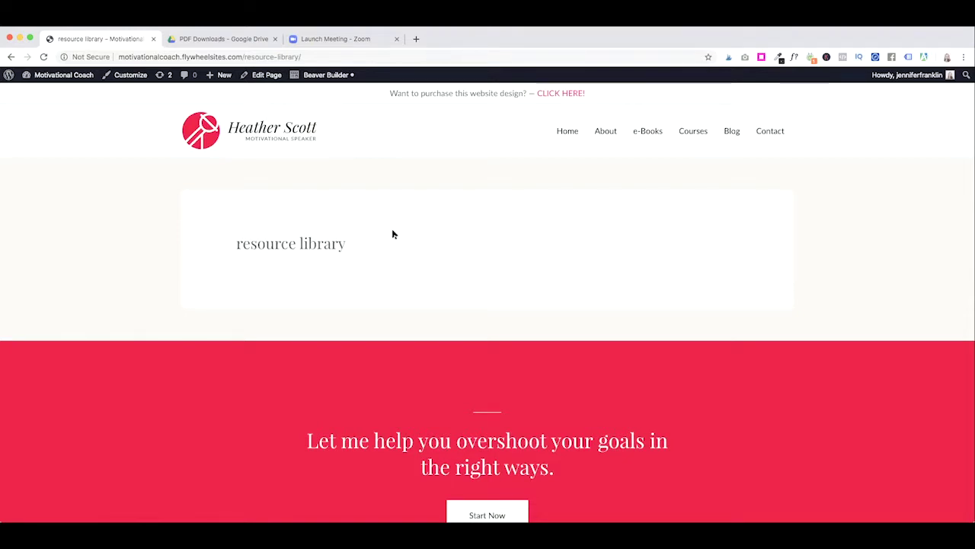
left_click(264, 76)
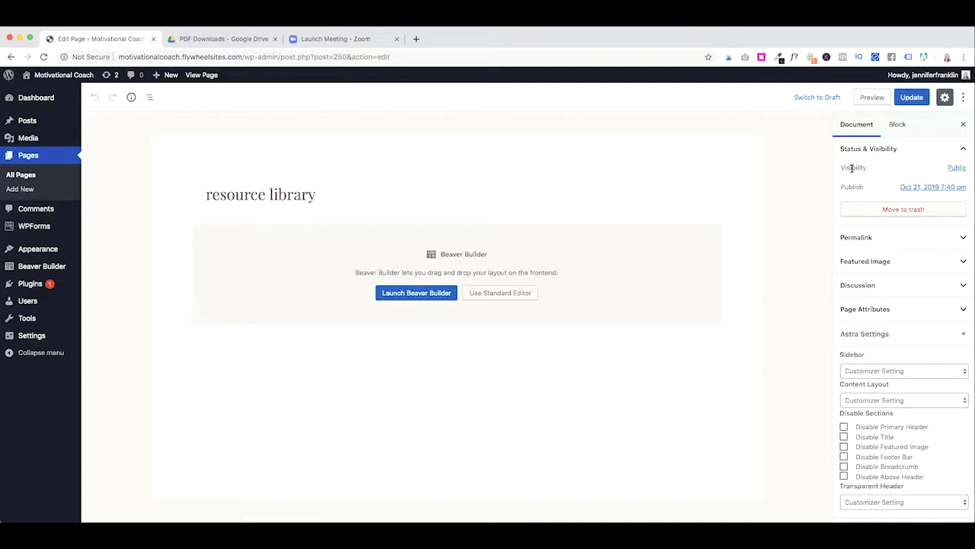
left_click(957, 168)
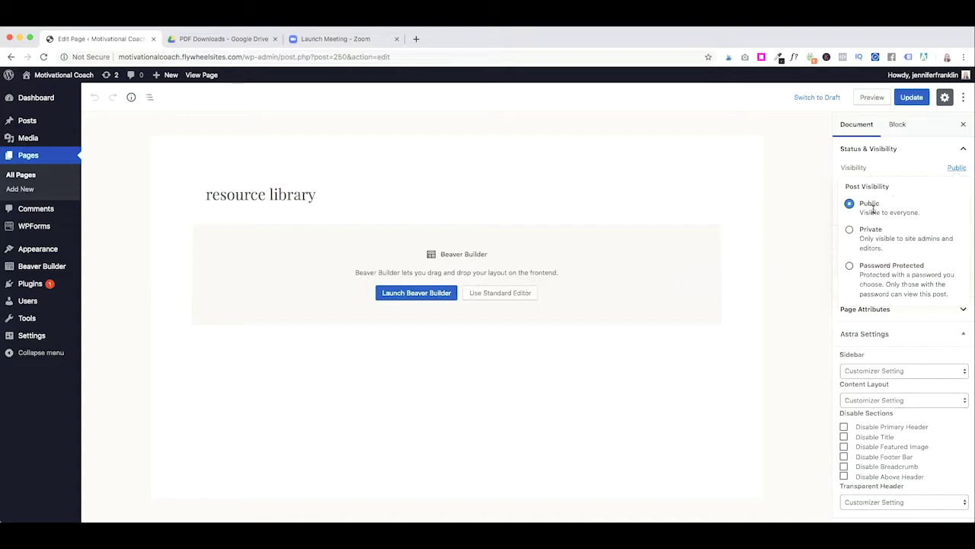
left_click(849, 266)
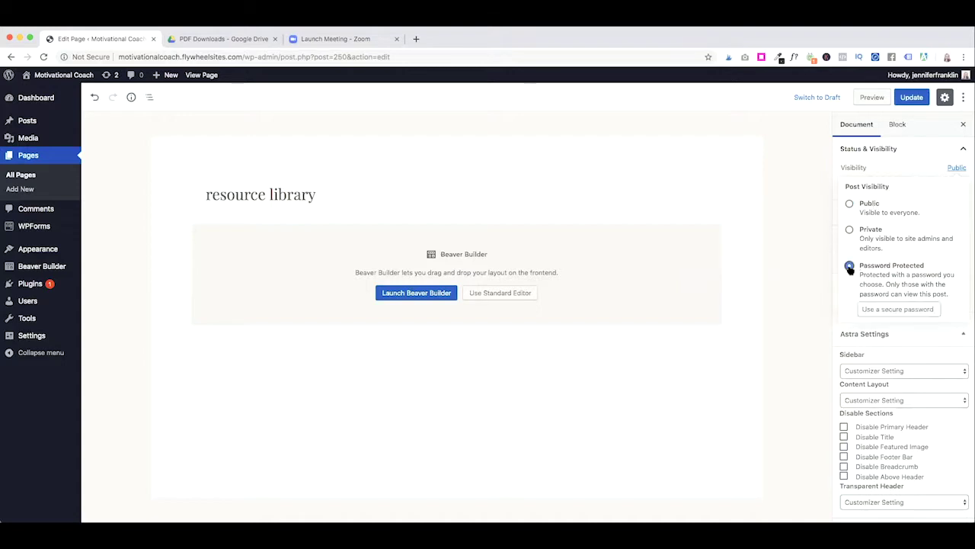
left_click(901, 308)
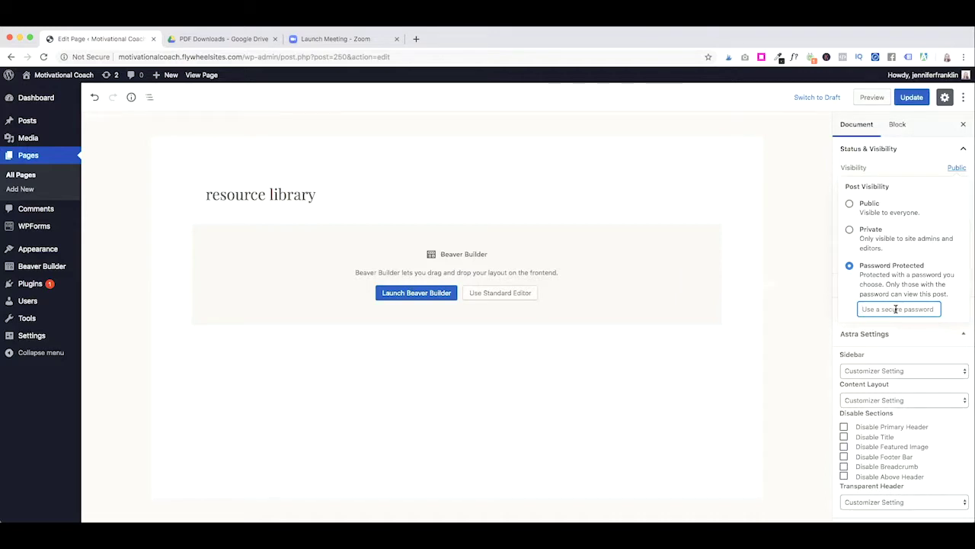
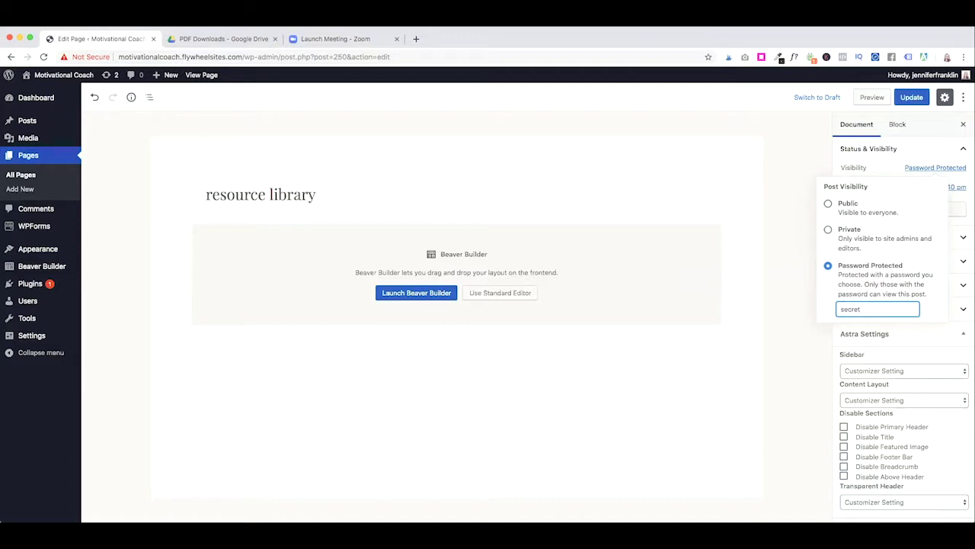
left_click(892, 170)
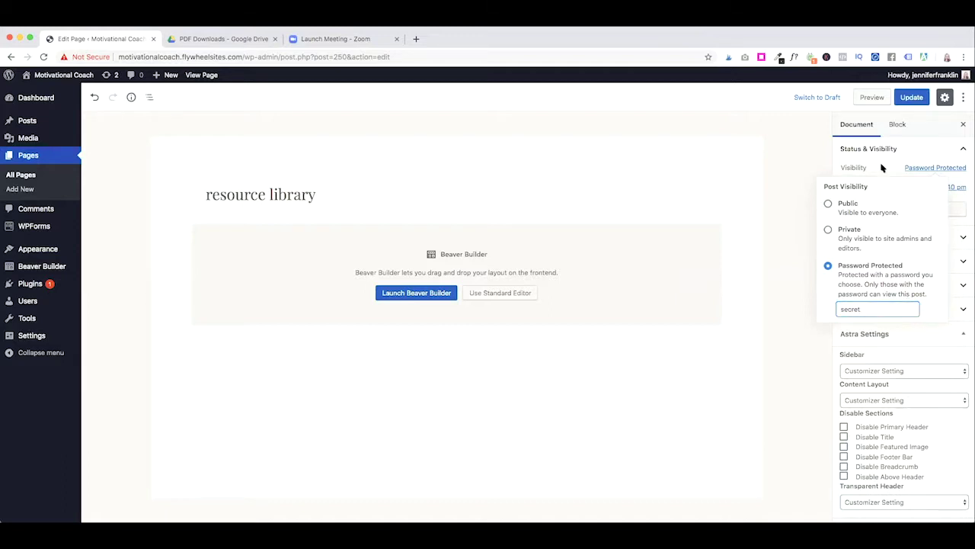
left_click(927, 170)
left_click(872, 166)
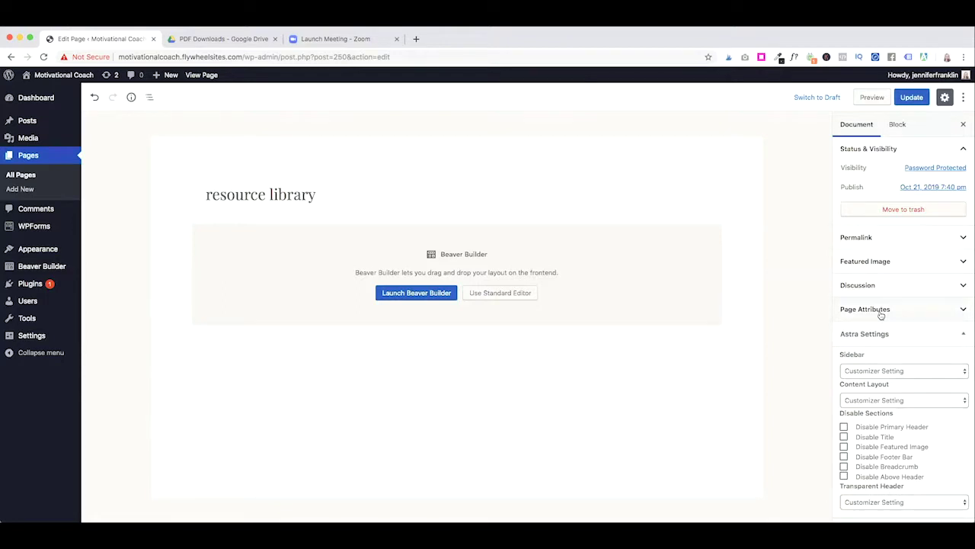
Set the Astra content layout to Full Width / Stretched and disable the page title.
left_click(877, 400)
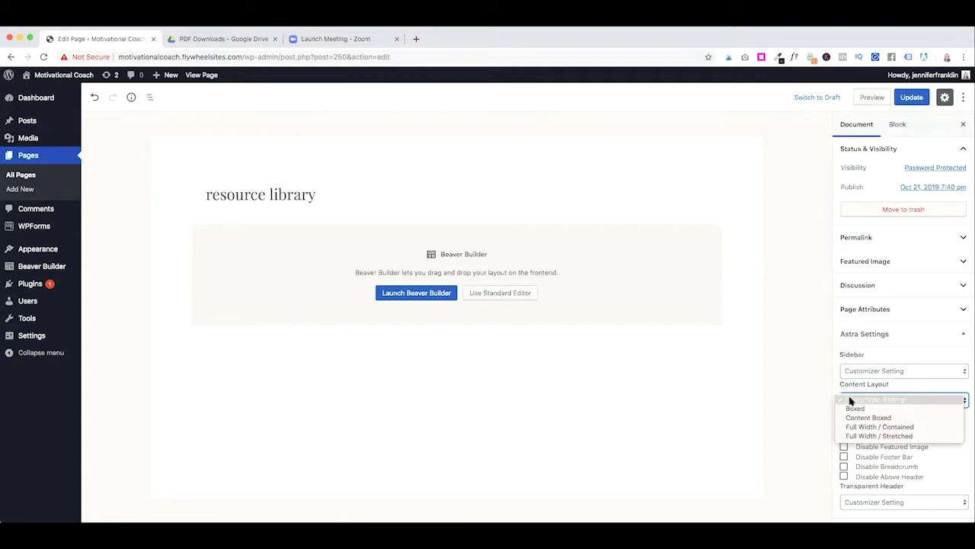
left_click(884, 436)
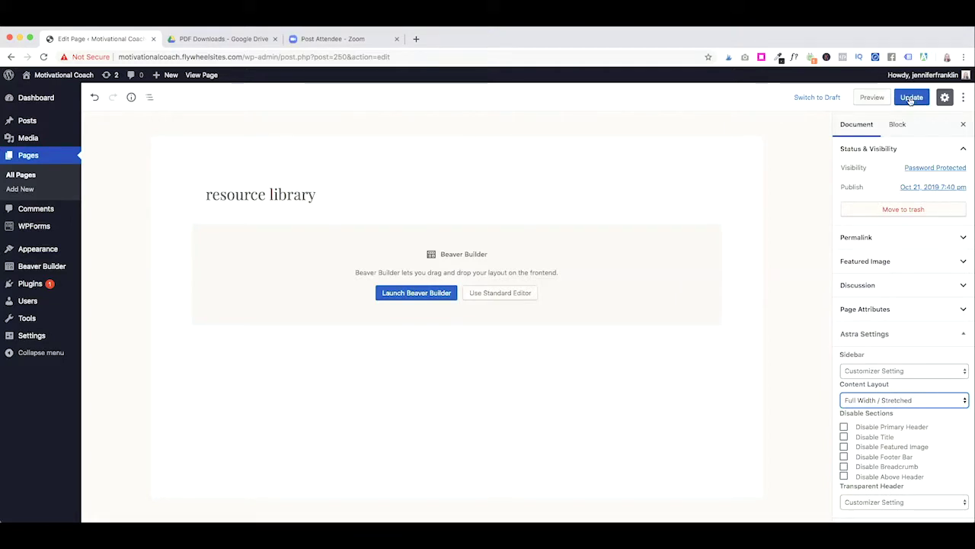
left_click(844, 437)
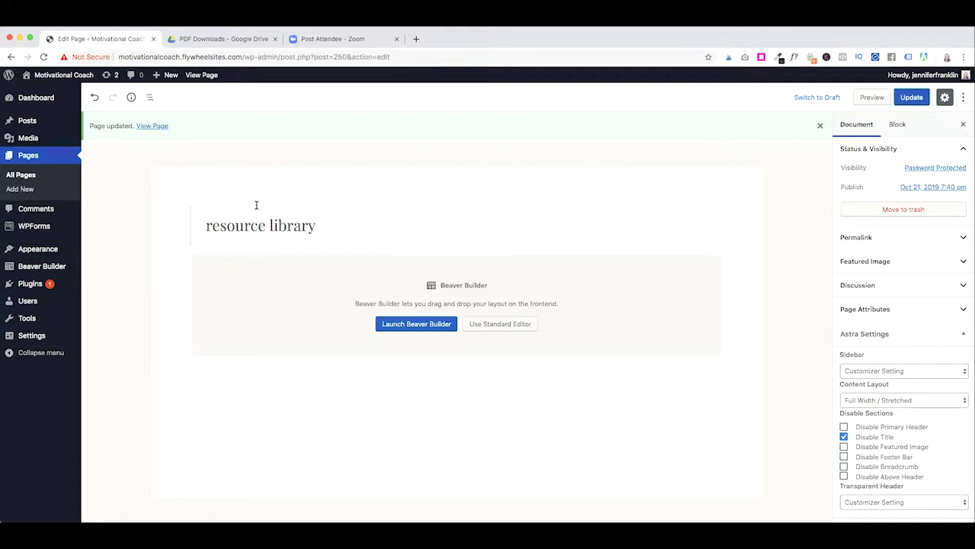
Launch Beaver Builder and unlock the page with its password.
left_click(417, 324)
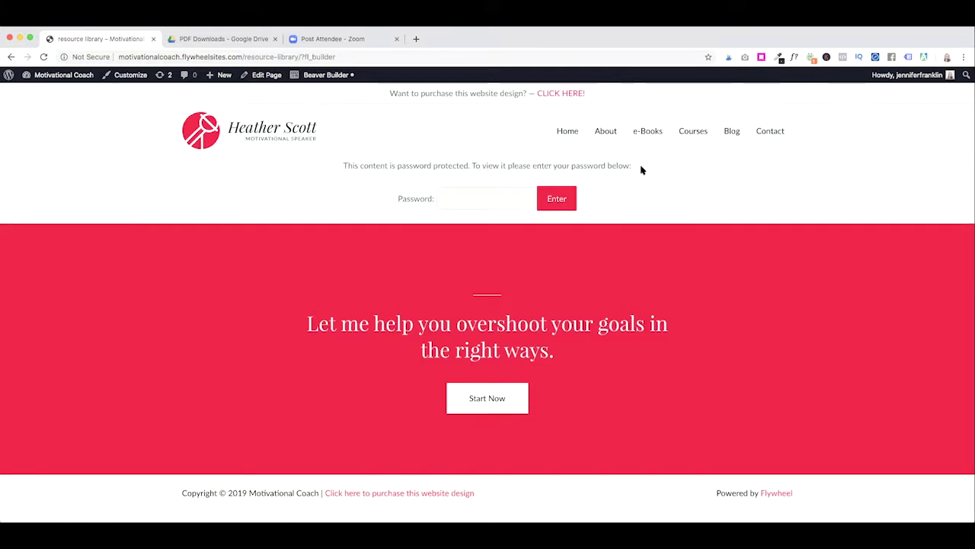
key("Tab")
type("••••••")
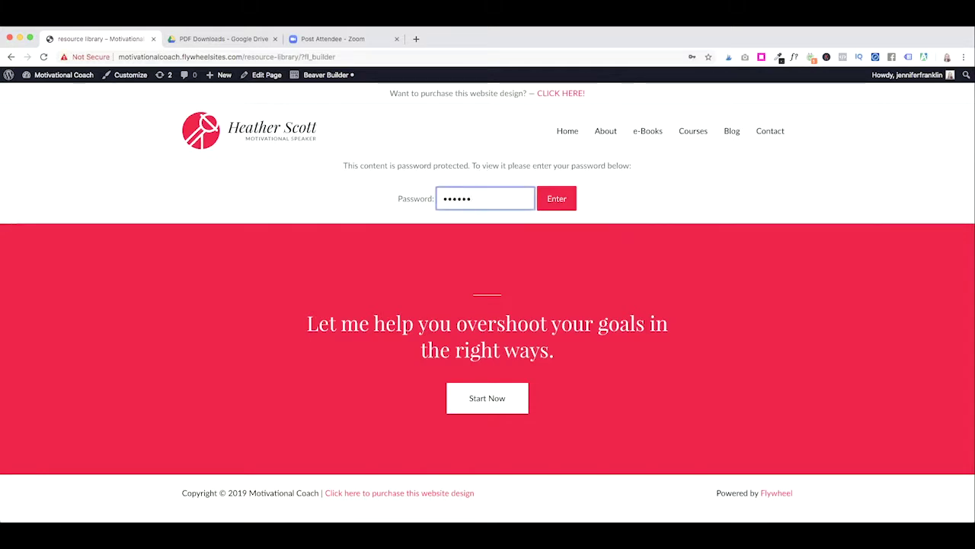
left_click(548, 199)
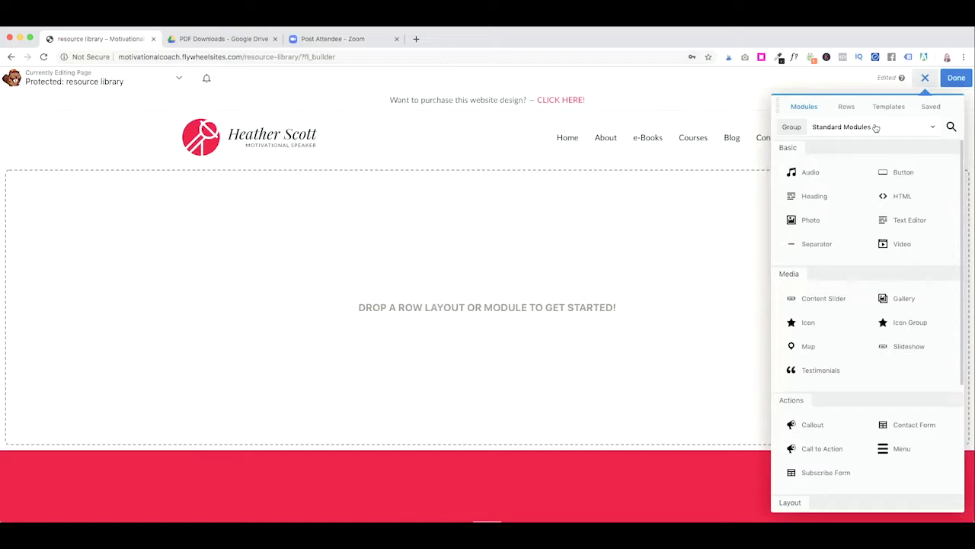
Add a three-column row and place the red ebook cover photo in the first column.
left_click(846, 106)
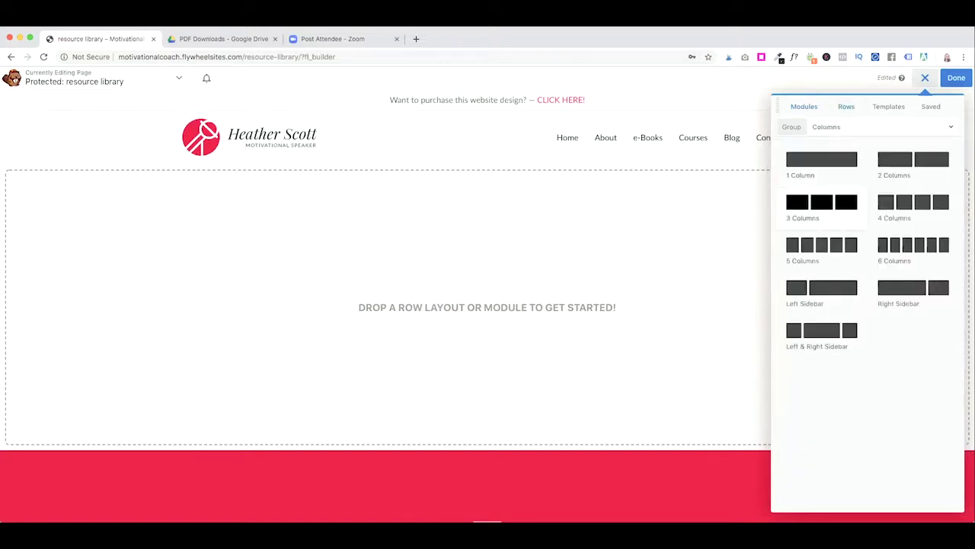
left_click_drag(835, 202, 506, 274)
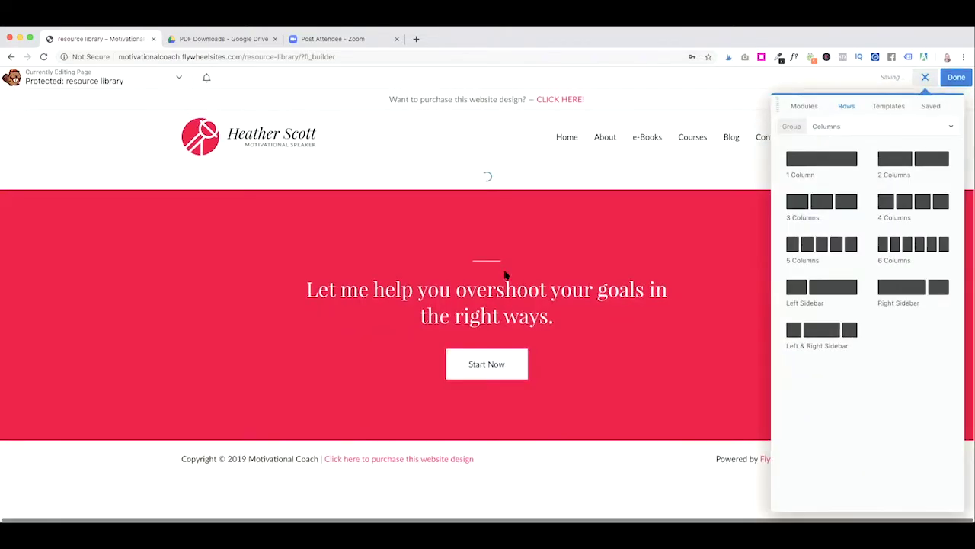
mouse_move(670, 214)
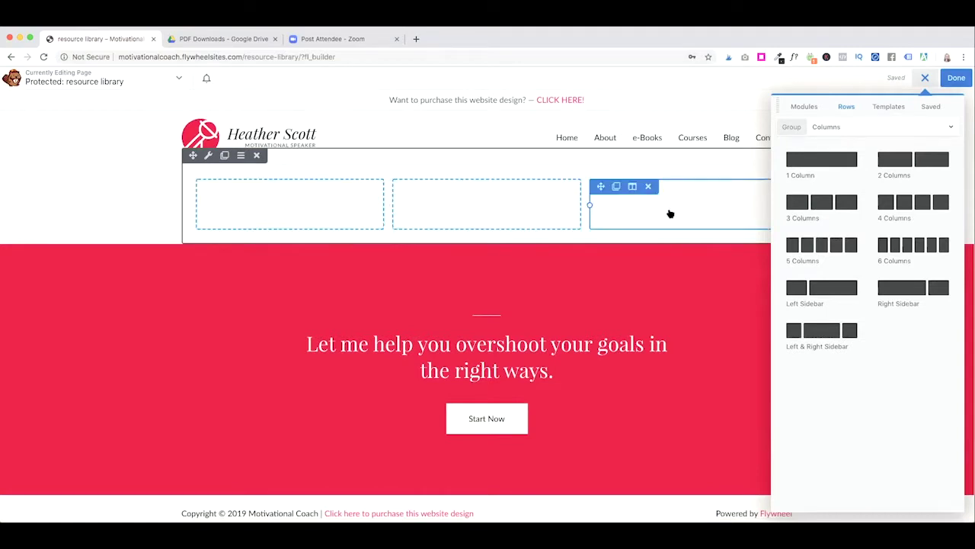
scroll(670, 214, "down", 1)
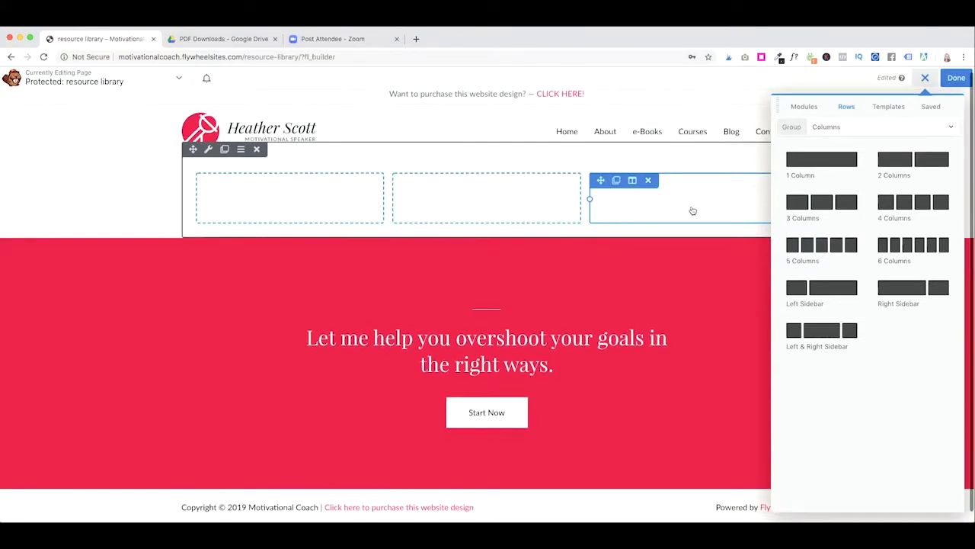
left_click(810, 108)
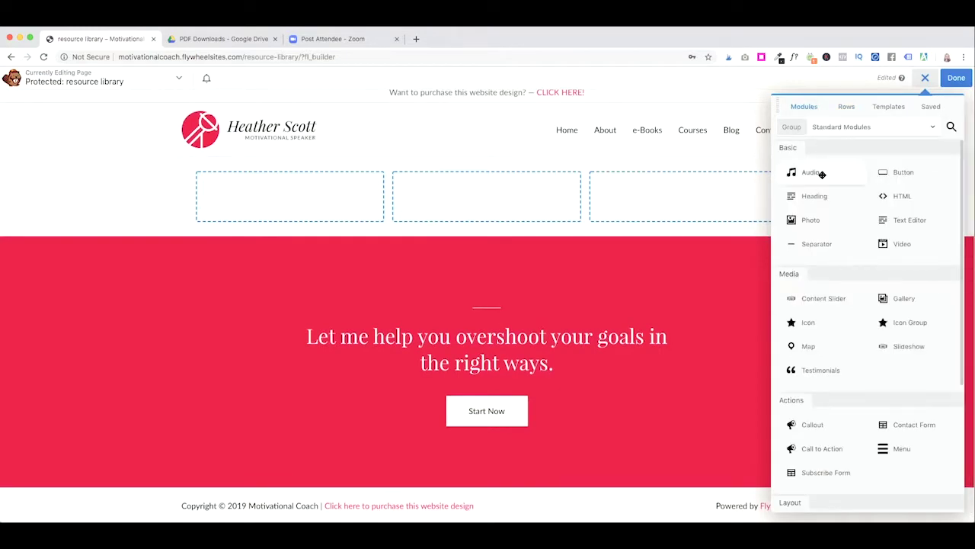
left_click_drag(820, 219, 290, 202)
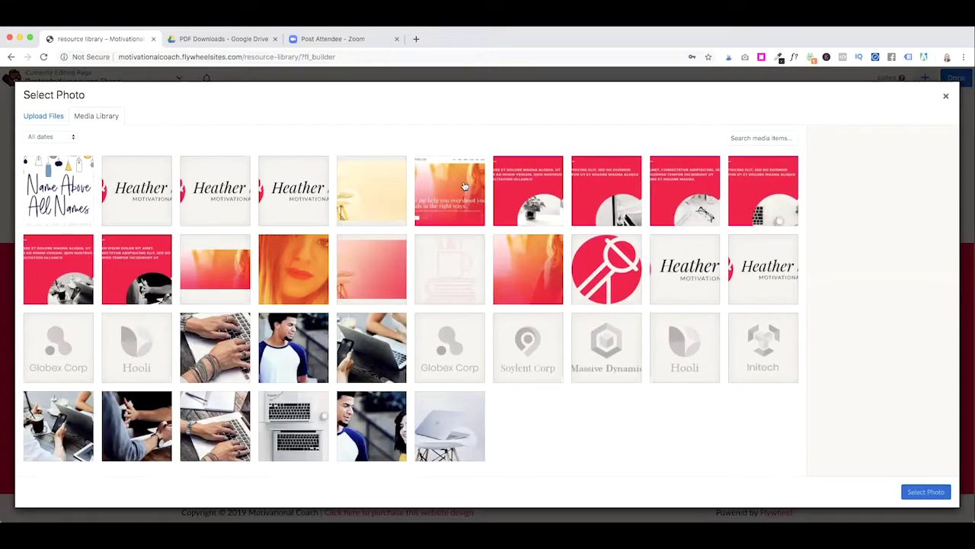
left_click(527, 184)
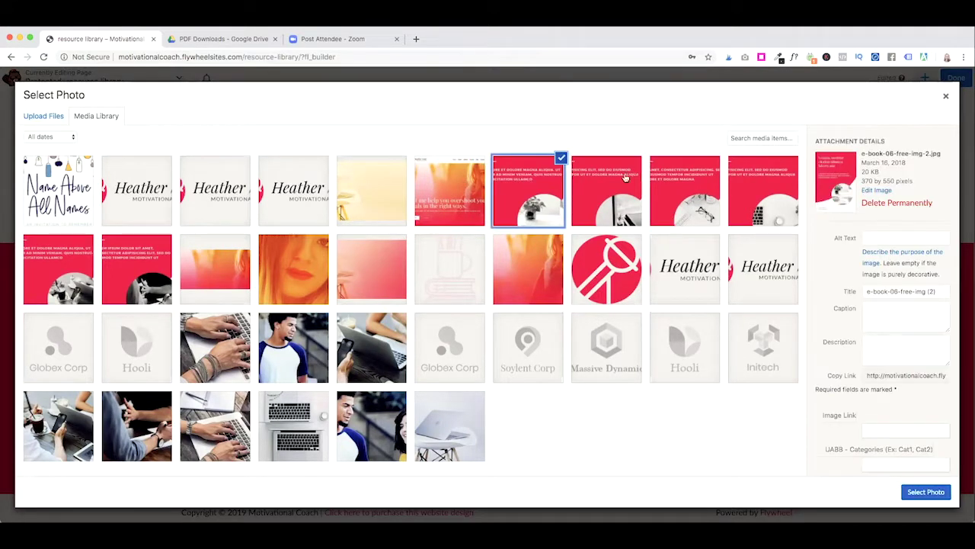
left_click(929, 491)
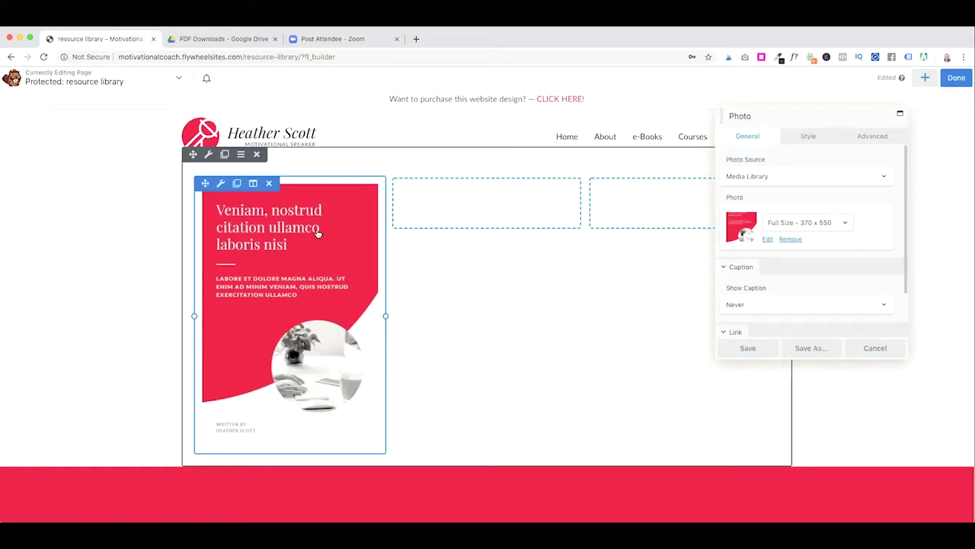
left_click(750, 348)
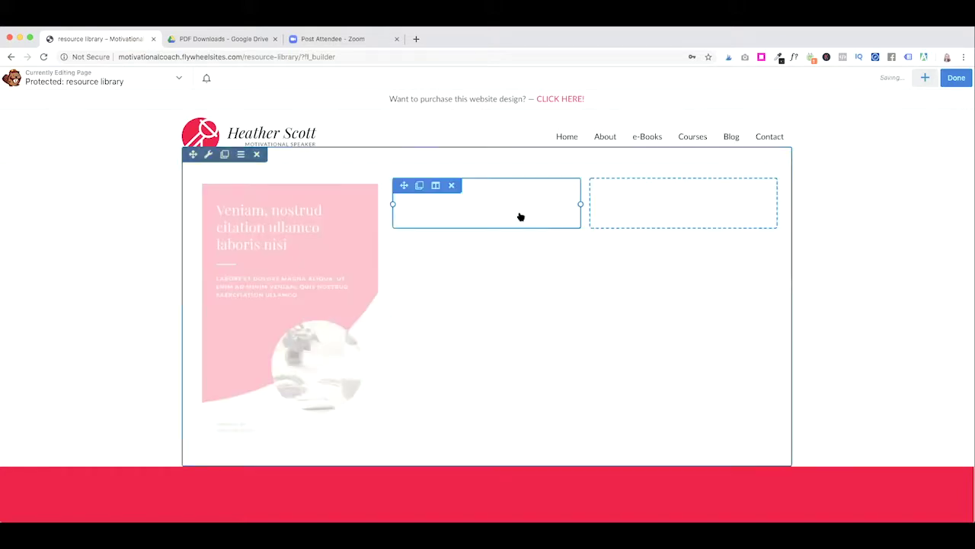
Add a Photo module with the second ebook cover to the middle column.
left_click(925, 77)
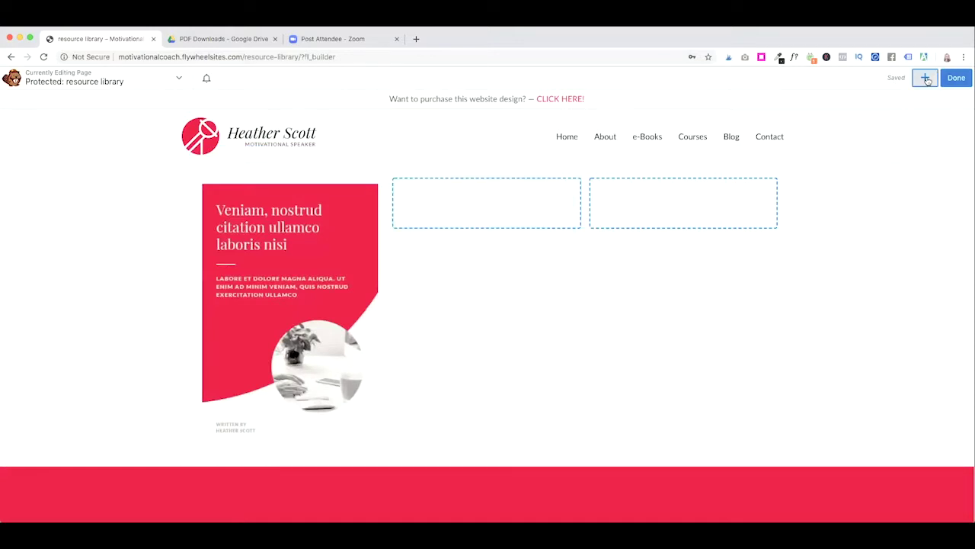
left_click_drag(814, 218, 531, 227)
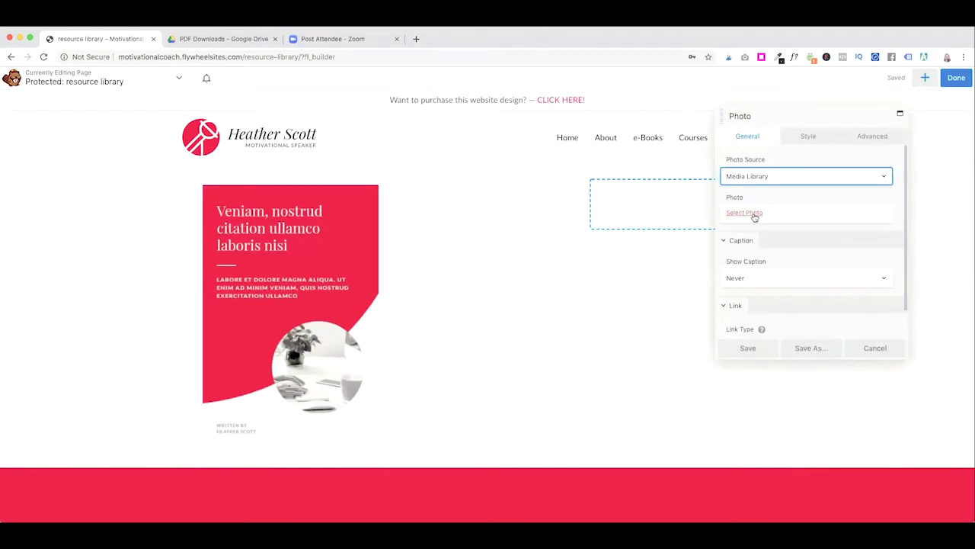
left_click(745, 213)
left_click(587, 191)
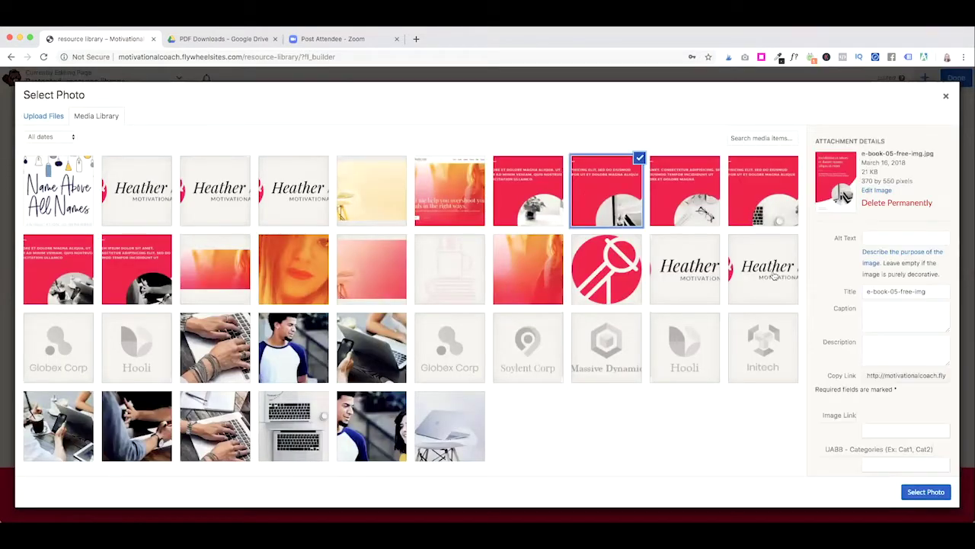
left_click(926, 492)
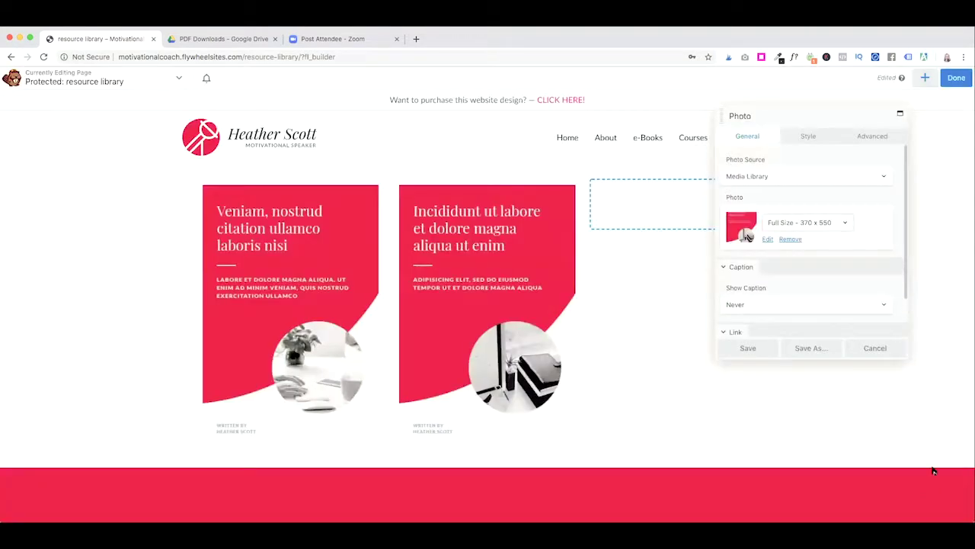
left_click(748, 350)
Add a Photo module with the third ebook cover to the last column.
left_click(926, 77)
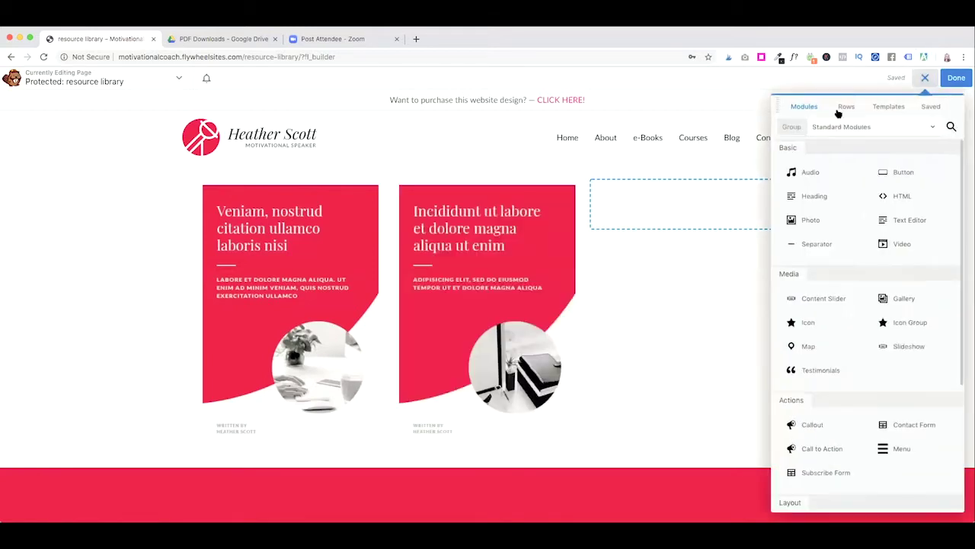
left_click_drag(810, 220, 680, 225)
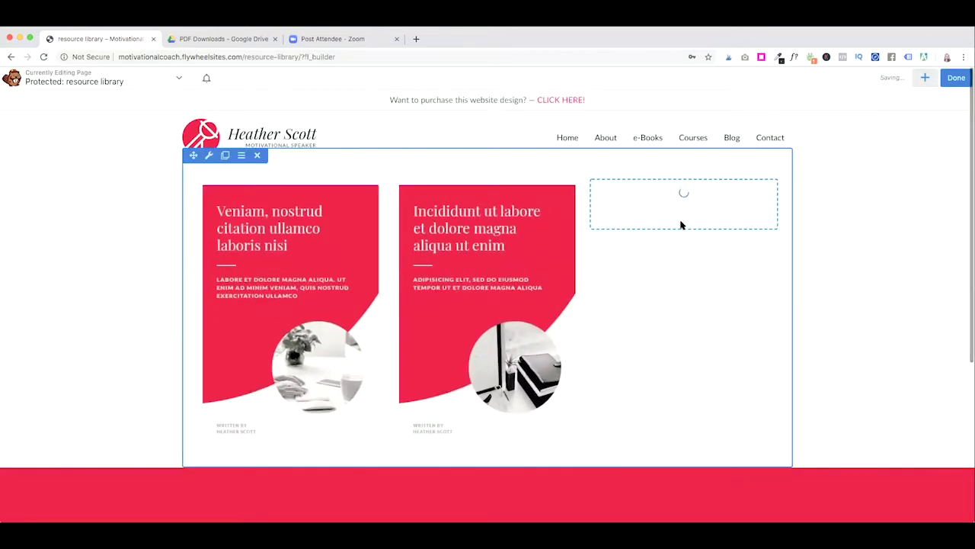
left_click(751, 211)
left_click(684, 195)
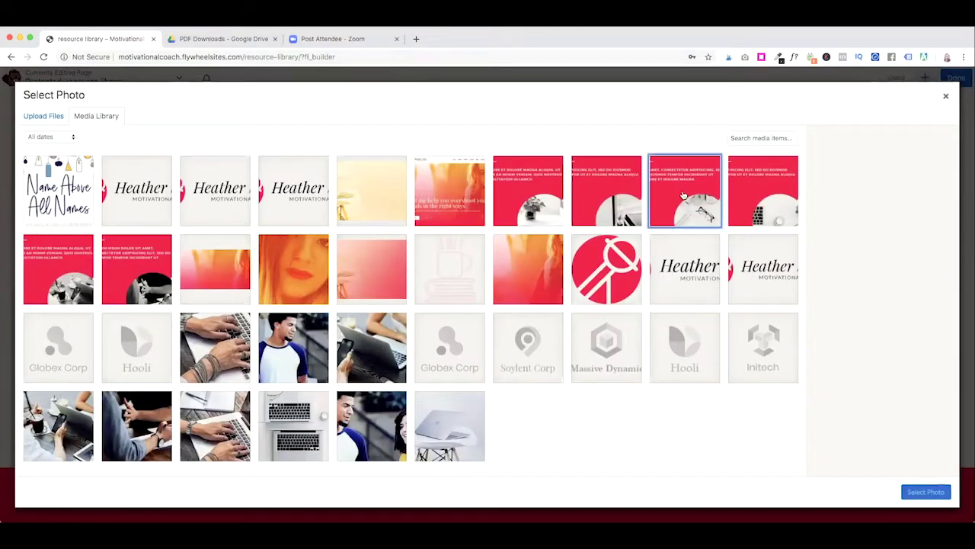
left_click(926, 491)
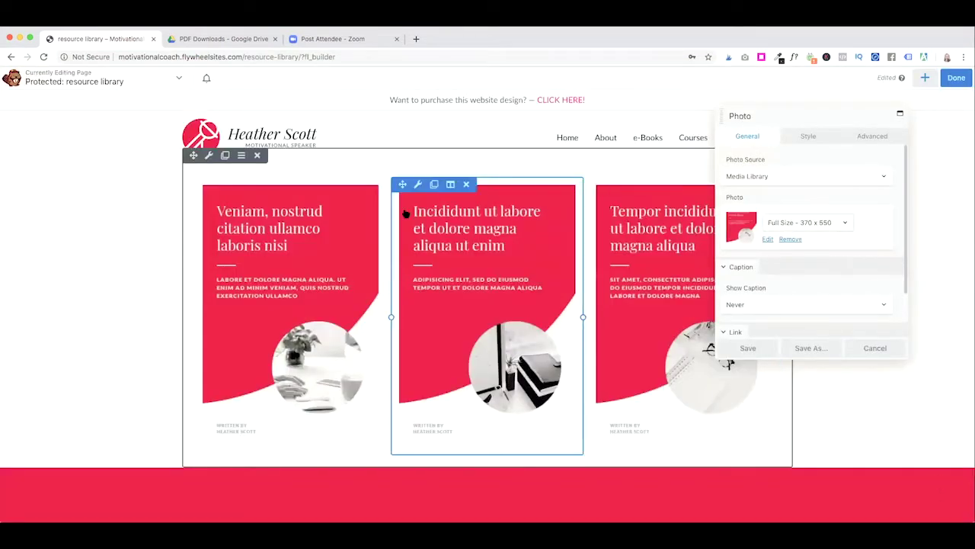
left_click(749, 350)
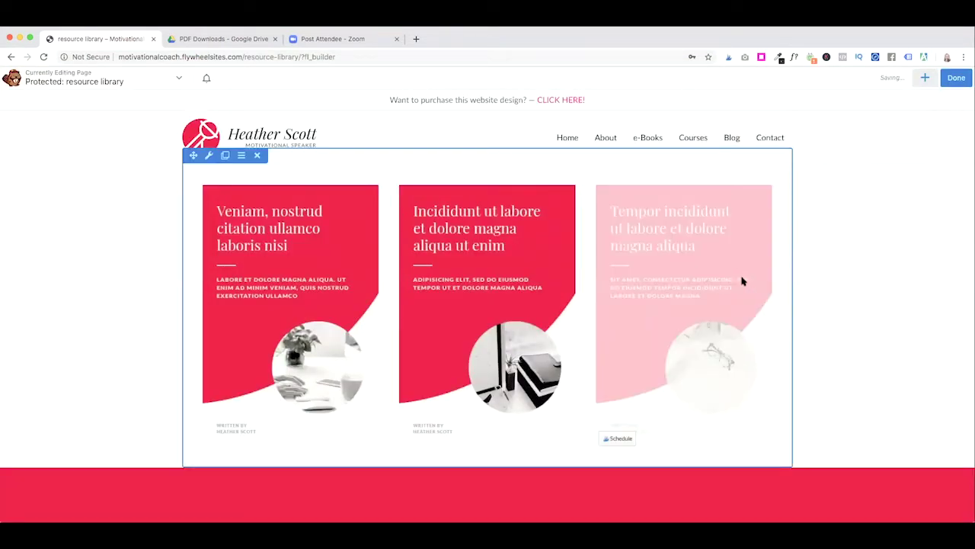
scroll(730, 262, "down", 1)
scroll(730, 263, "up", 1)
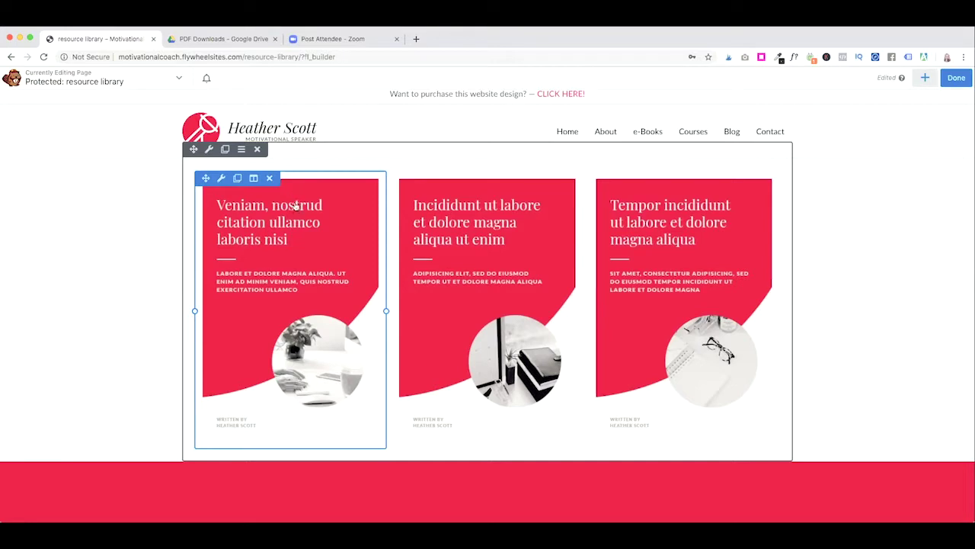
Switch to the PDF Downloads folder in Google Drive.
left_click(217, 40)
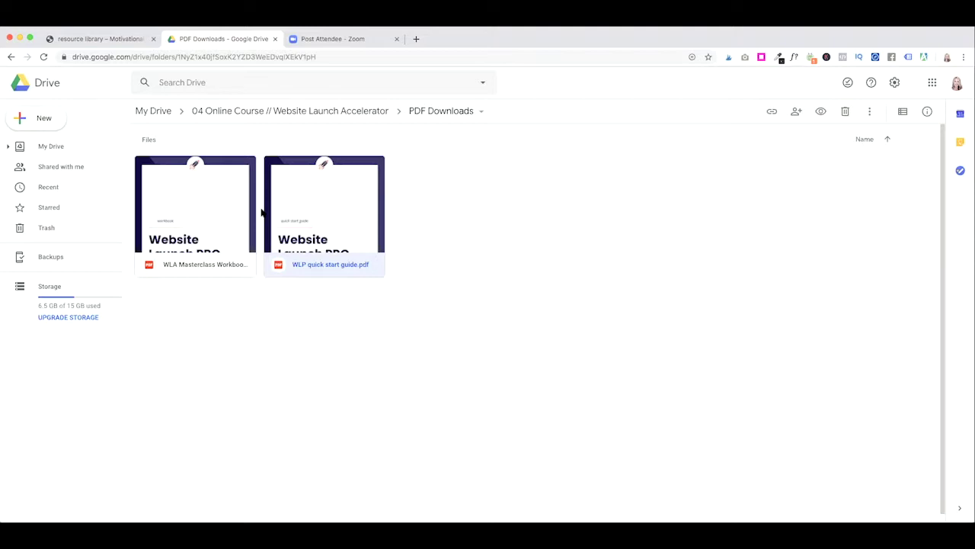
Open the WLA Masterclass Workbook PDF and copy its anyone-with-the-link view share link.
left_click(196, 204)
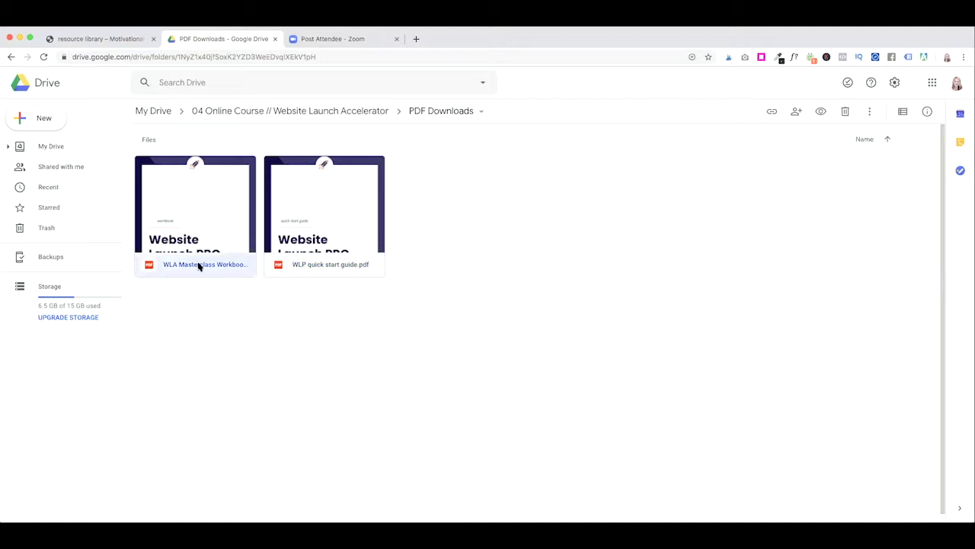
double_click(208, 225)
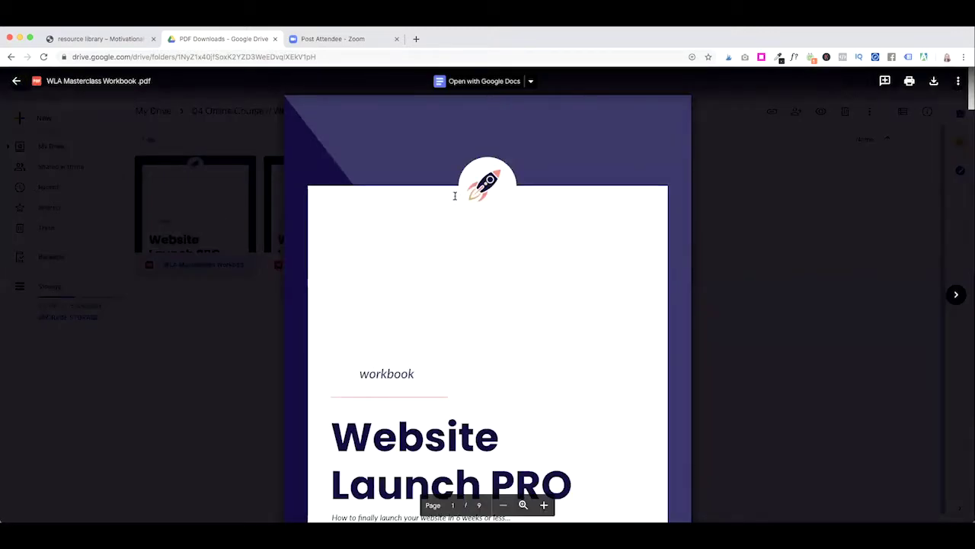
left_click(958, 82)
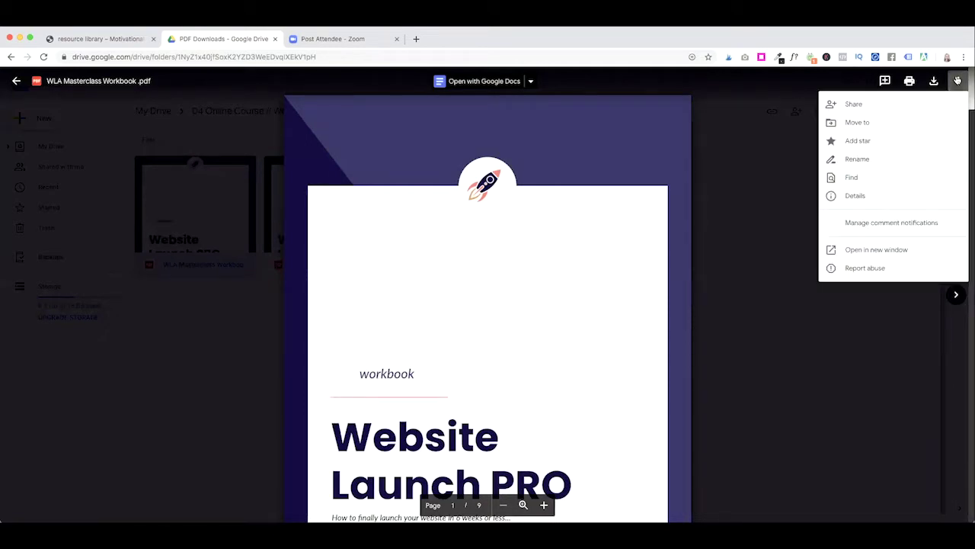
left_click(852, 104)
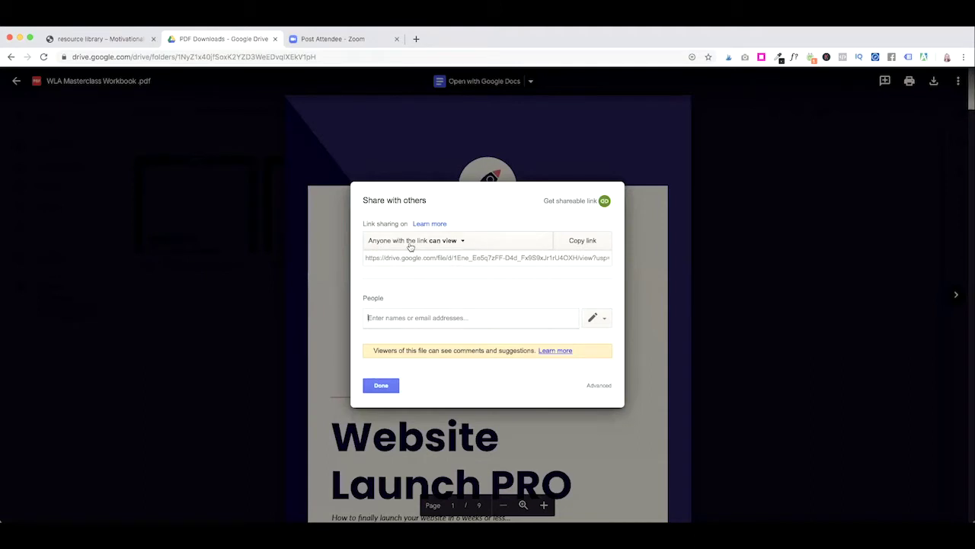
left_click(464, 241)
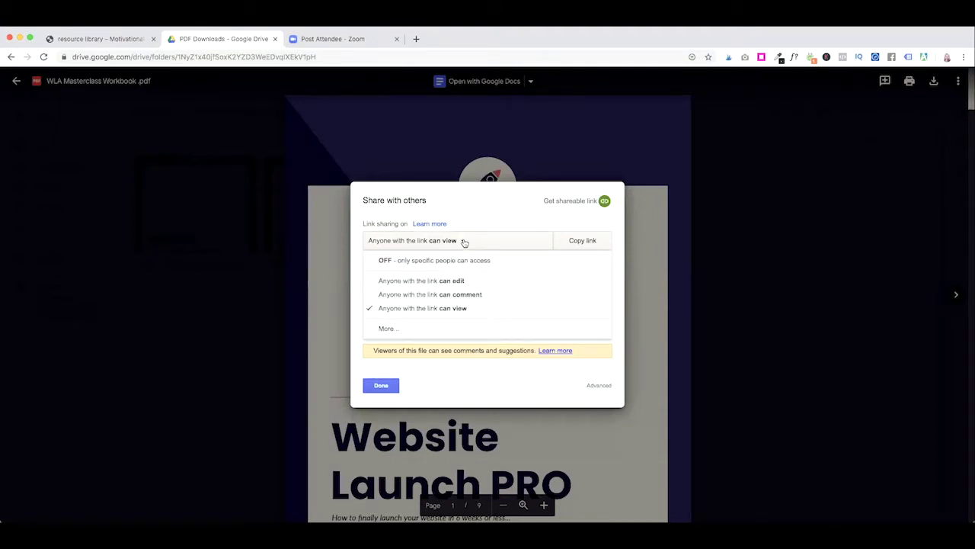
left_click(457, 310)
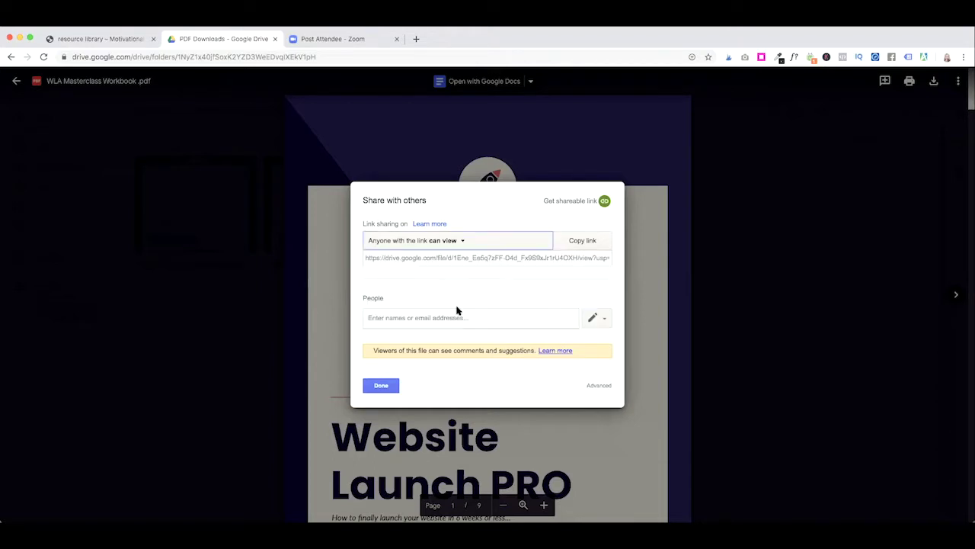
left_click(580, 243)
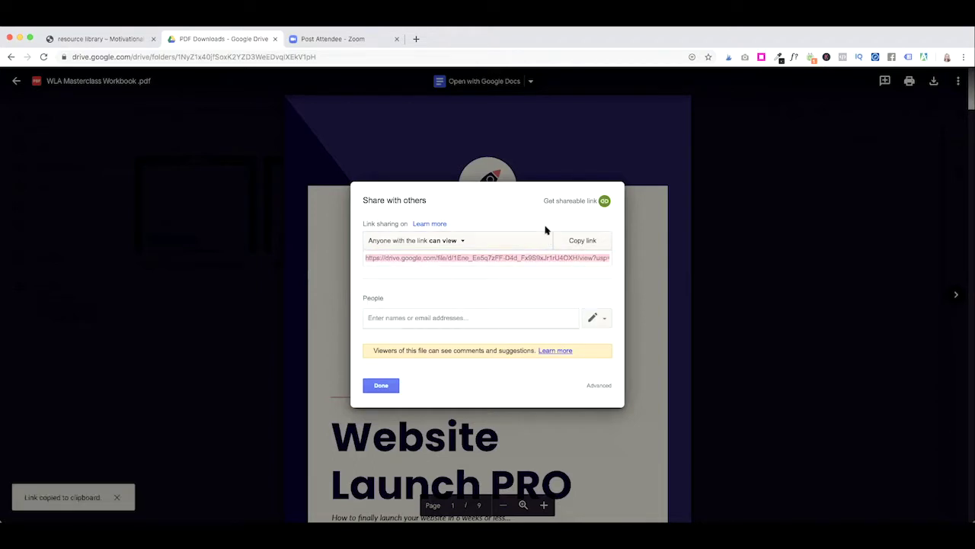
Give the first cover photo a URL link to the pasted Drive workbook, opening in a new window.
left_click(96, 39)
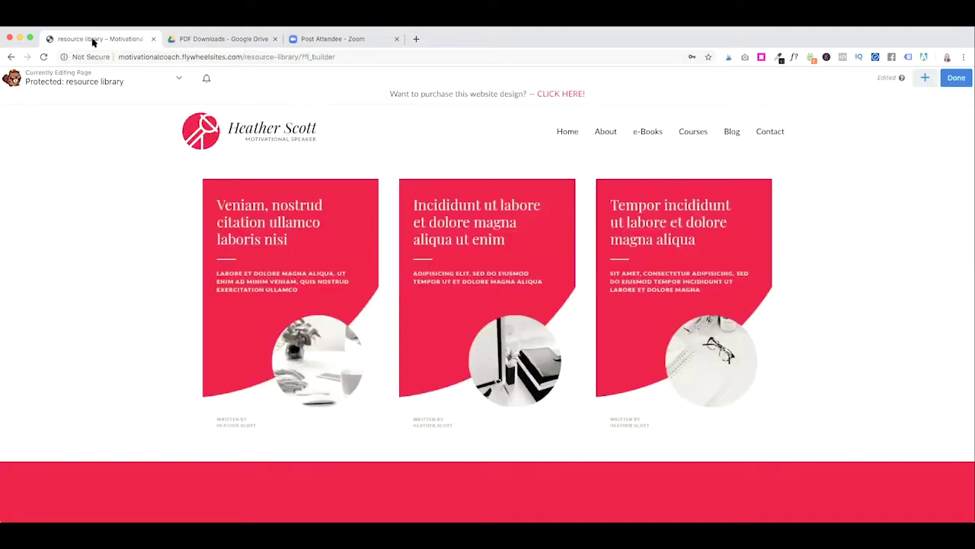
left_click(288, 238)
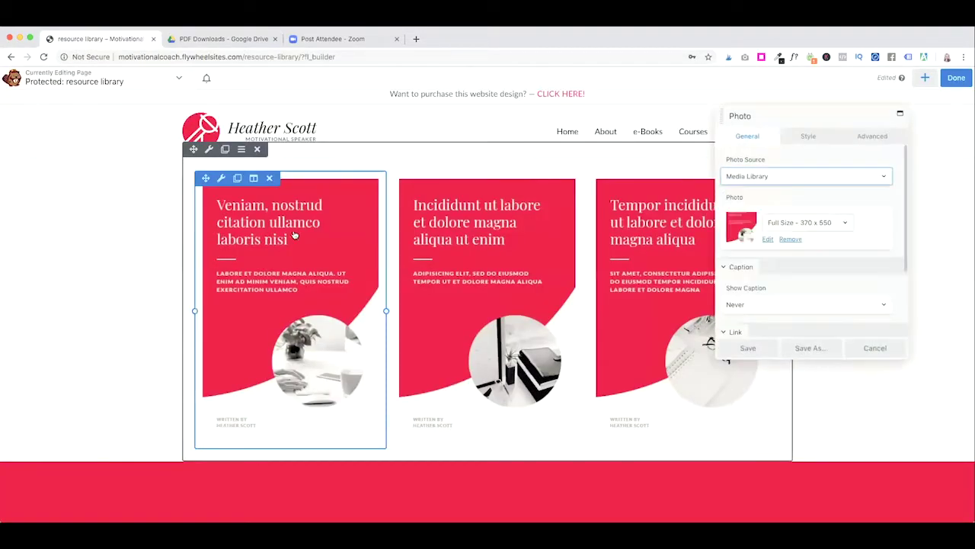
scroll(808, 279, "down", 2)
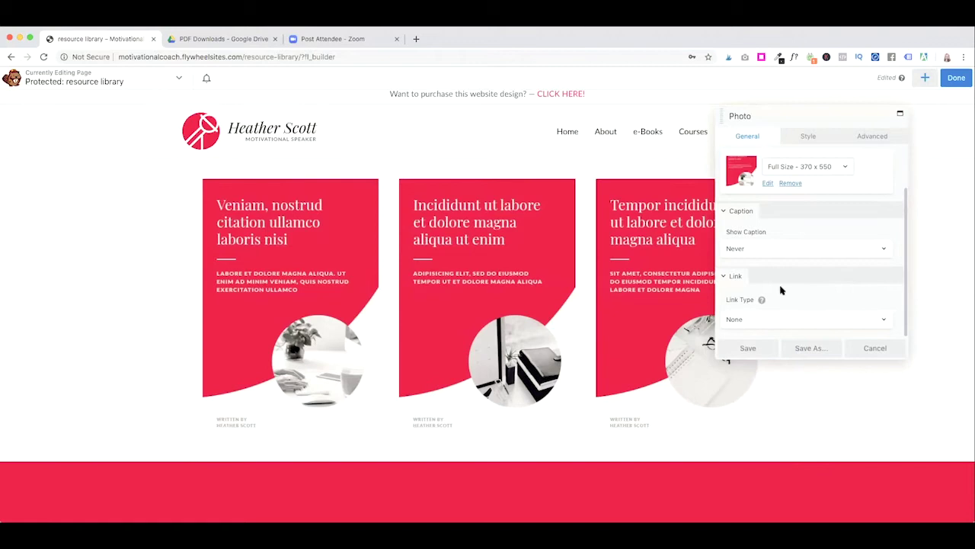
left_click(758, 320)
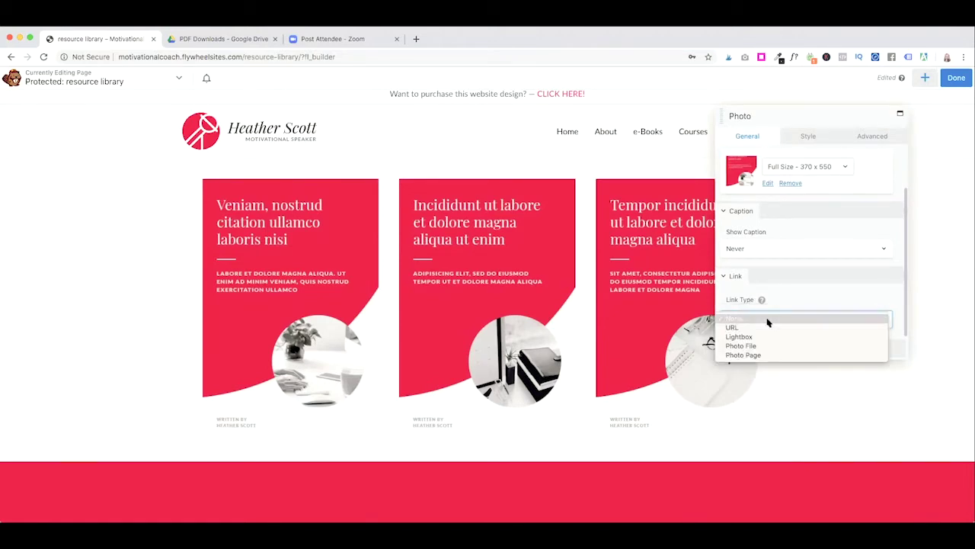
left_click(756, 328)
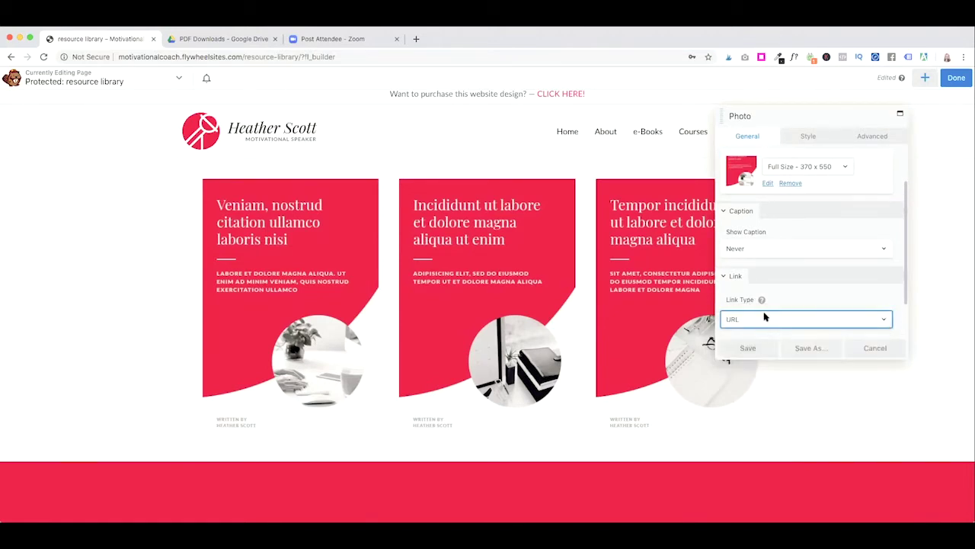
scroll(762, 324, "down", 2)
left_click(767, 308)
key("ctrl+v")
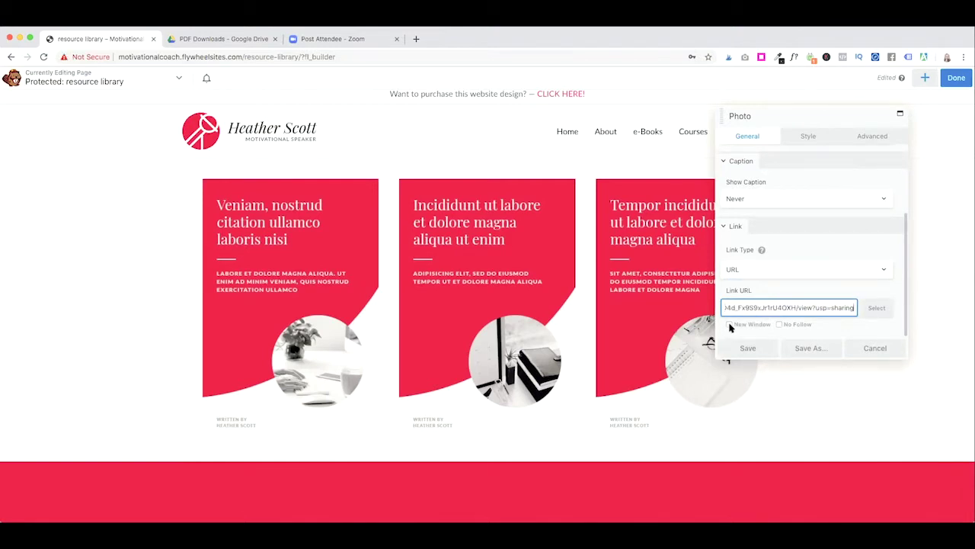
left_click(729, 323)
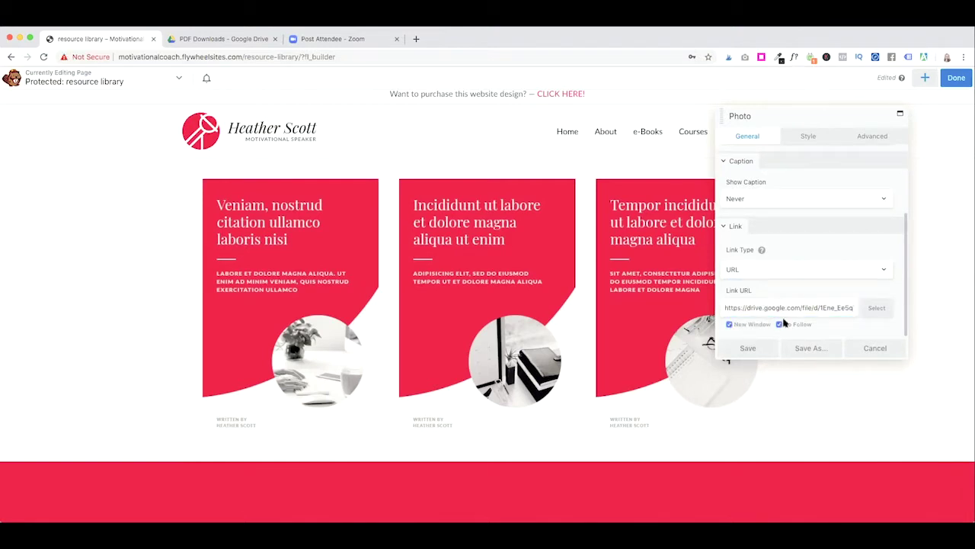
left_click(747, 348)
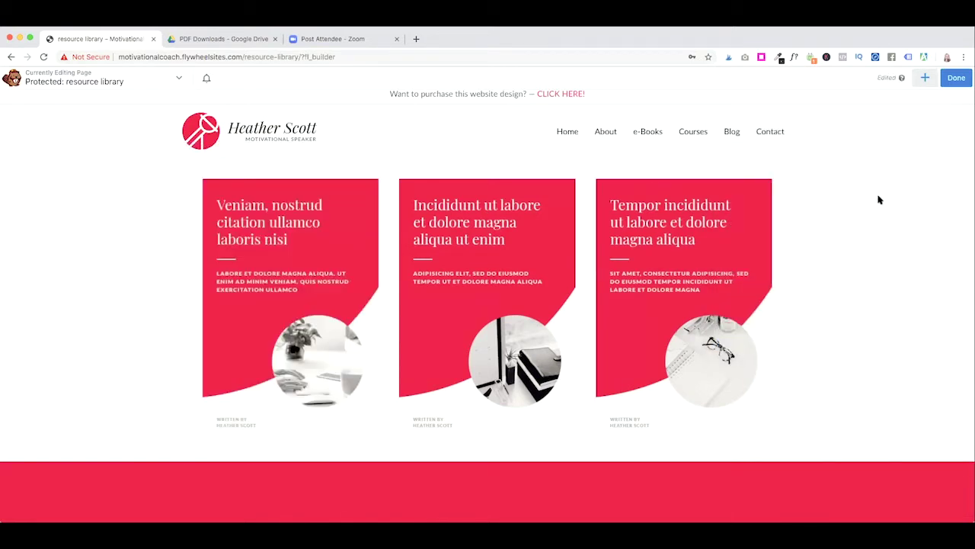
Publish the resource library edits and scroll the live page to check the three ebook covers.
left_click(954, 79)
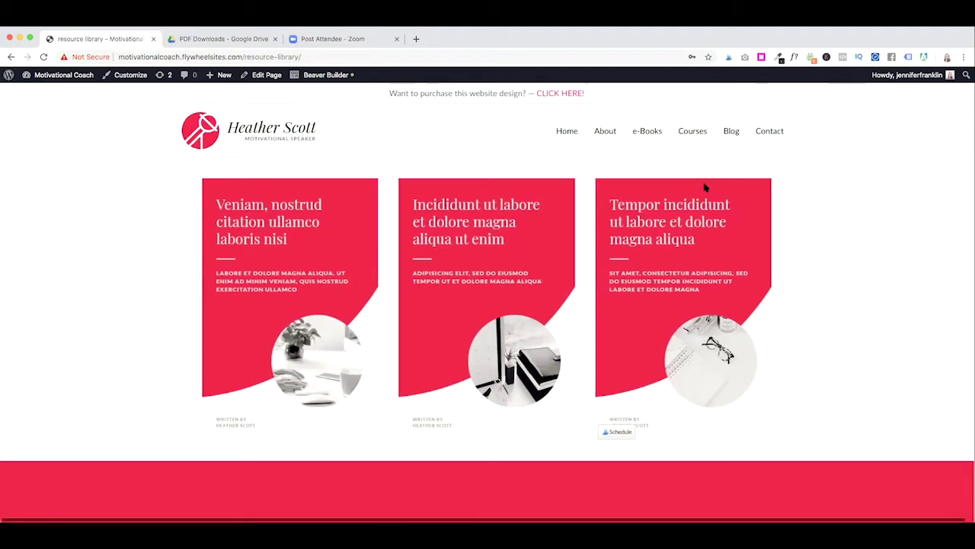
scroll(378, 195, "down", 1)
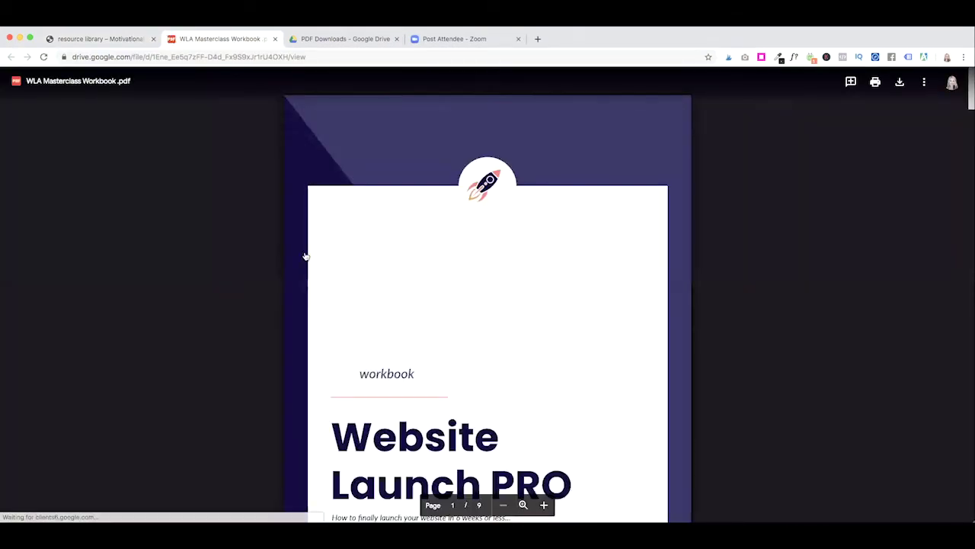
Scroll through the WLA Masterclass Workbook PDF preview and back up to its cover.
scroll(353, 254, "down", 5)
scroll(353, 255, "down", 10)
scroll(353, 255, "down", 5)
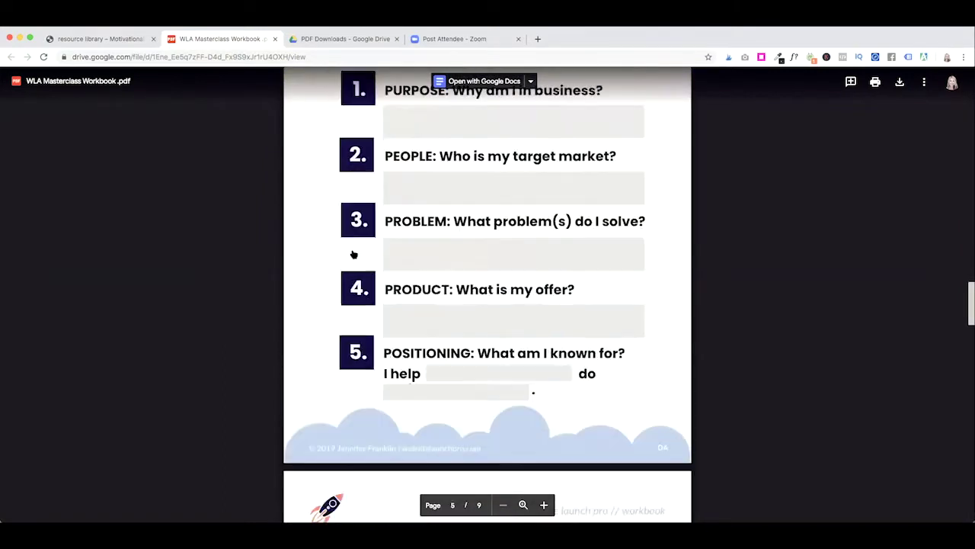
scroll(353, 254, "up", 5)
scroll(352, 254, "up", 10)
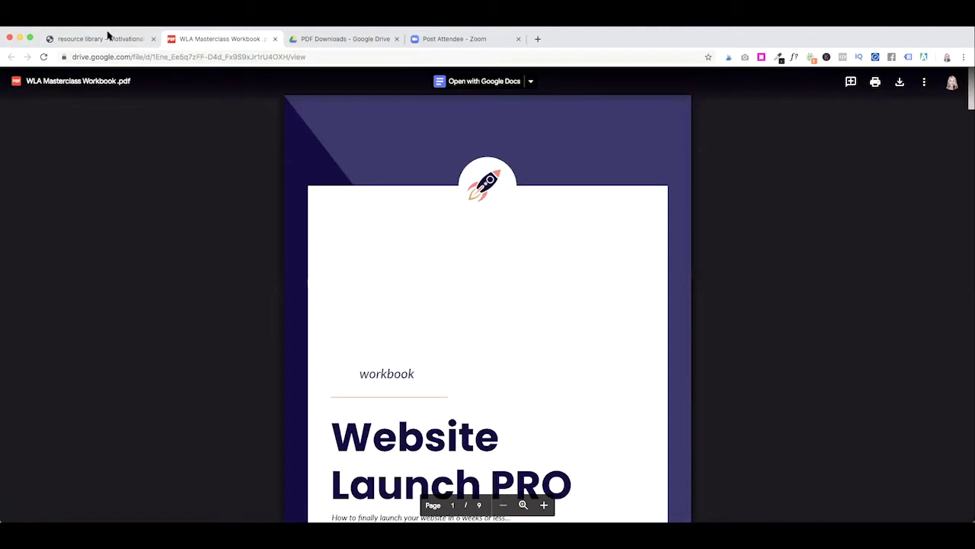
Return to the live resource library tab showing the three ebook covers.
left_click(76, 38)
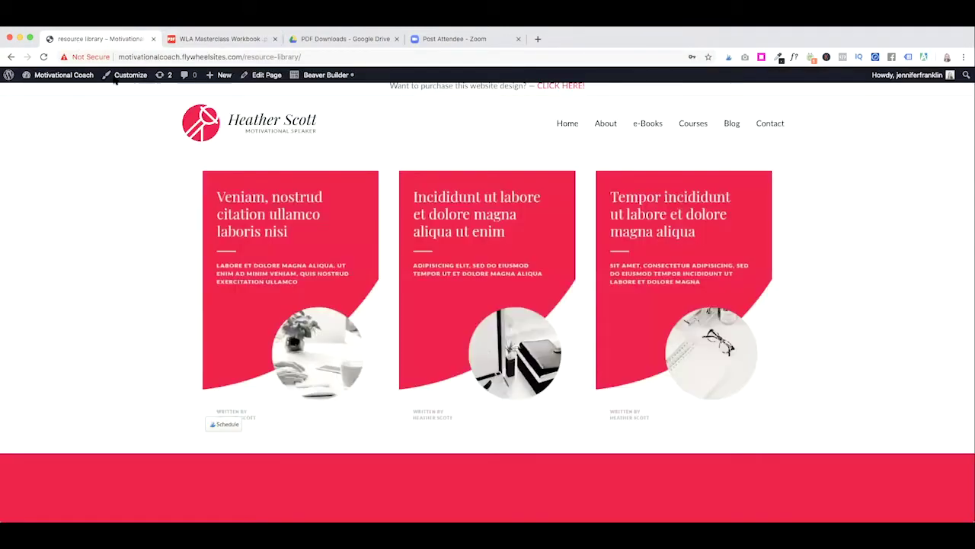